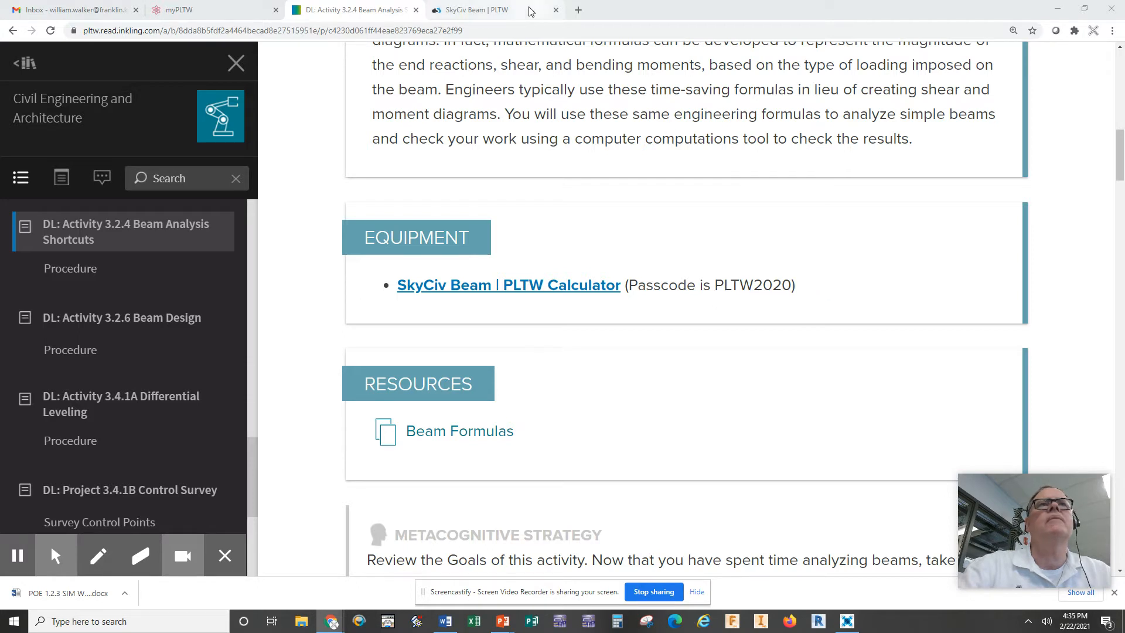
Switch to the SkyCiv Beam calculator and set the force units to lb and the length units to ft
click(508, 14)
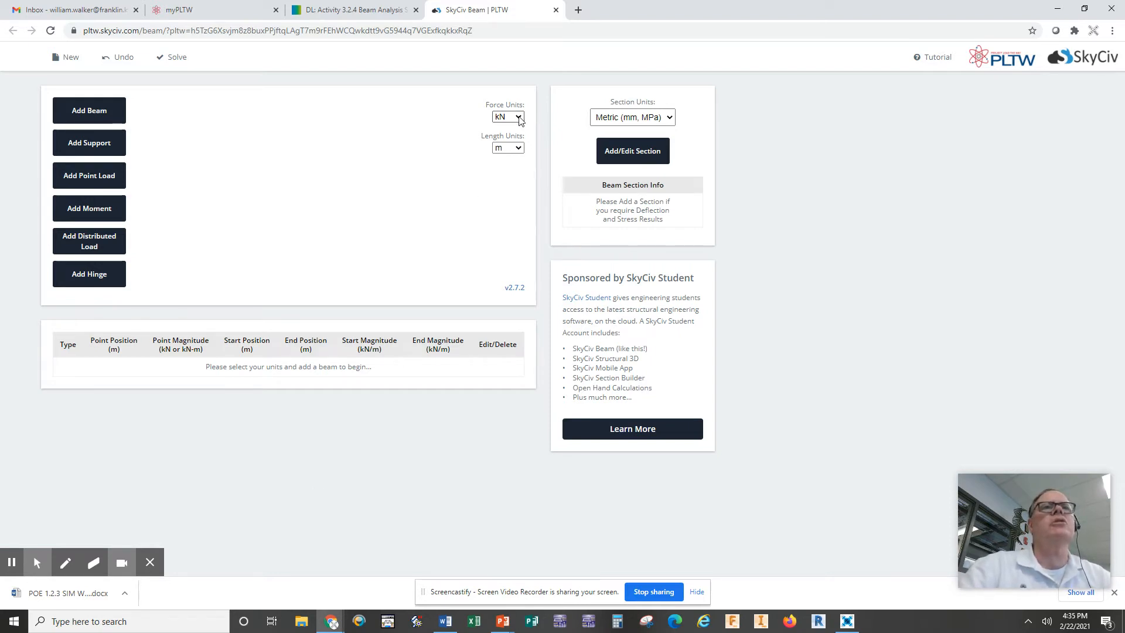
click(519, 119)
click(516, 152)
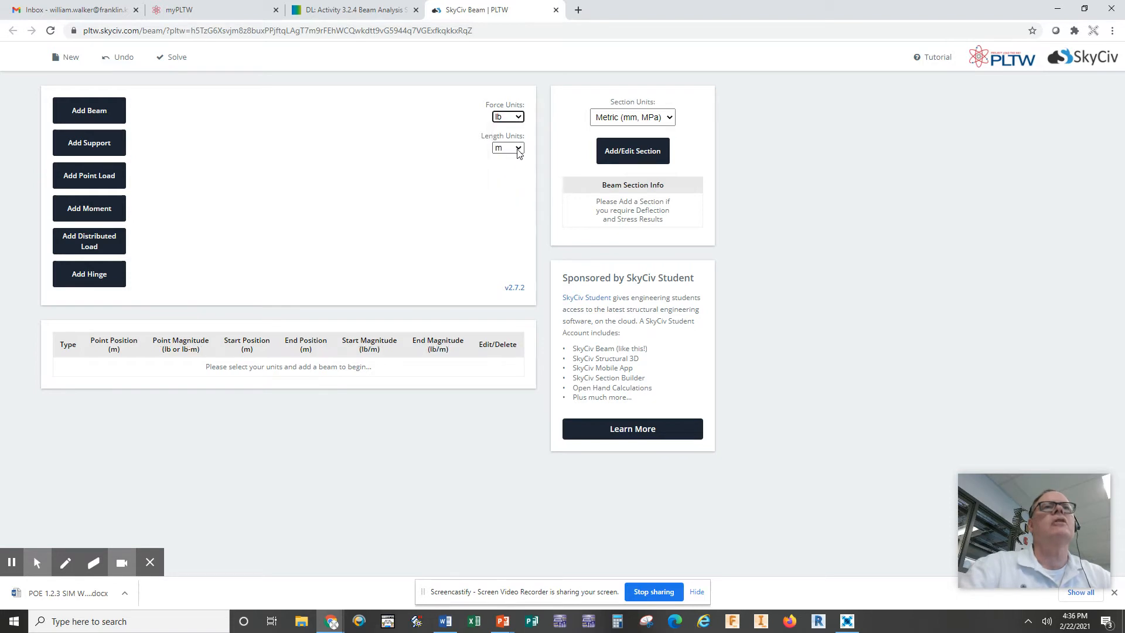
click(518, 150)
click(503, 219)
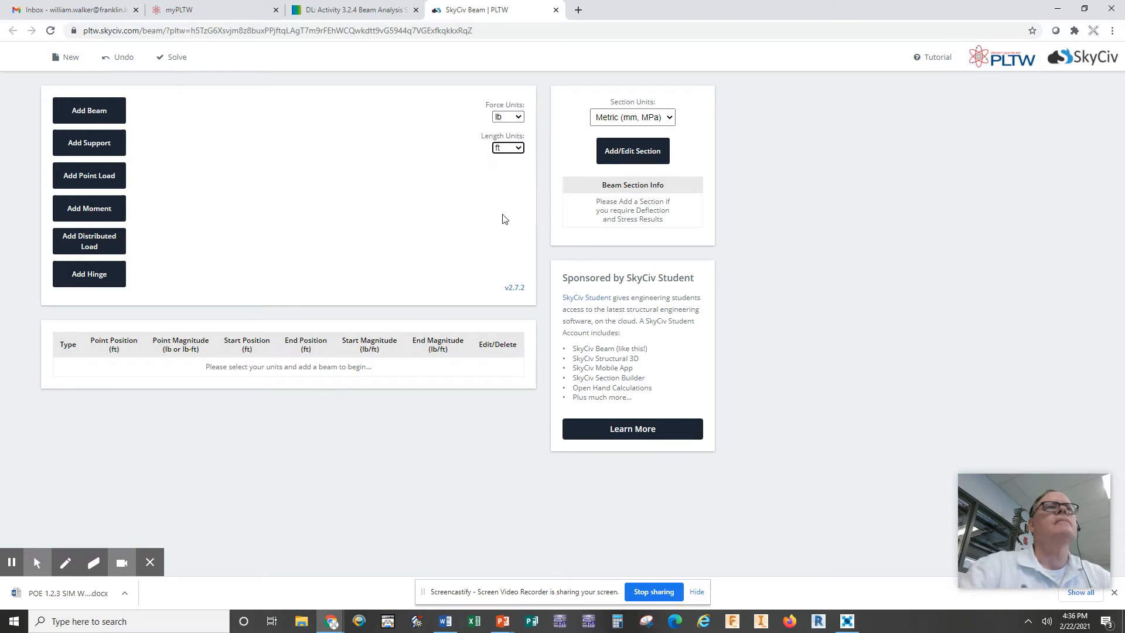
Add a beam with a length of 16 ft
click(92, 113)
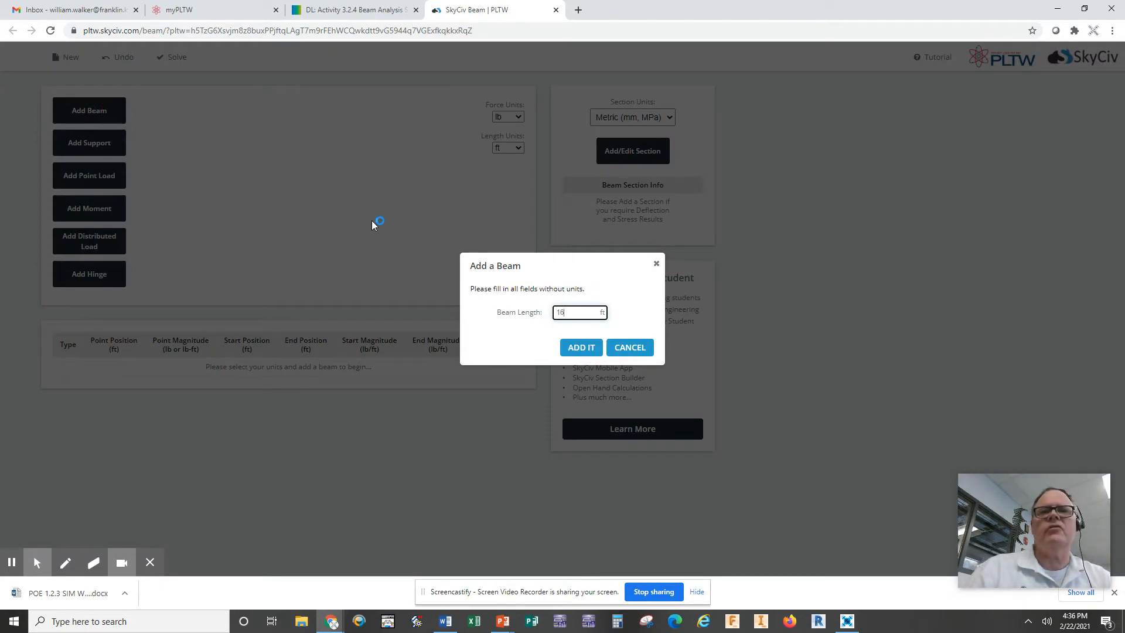
click(579, 349)
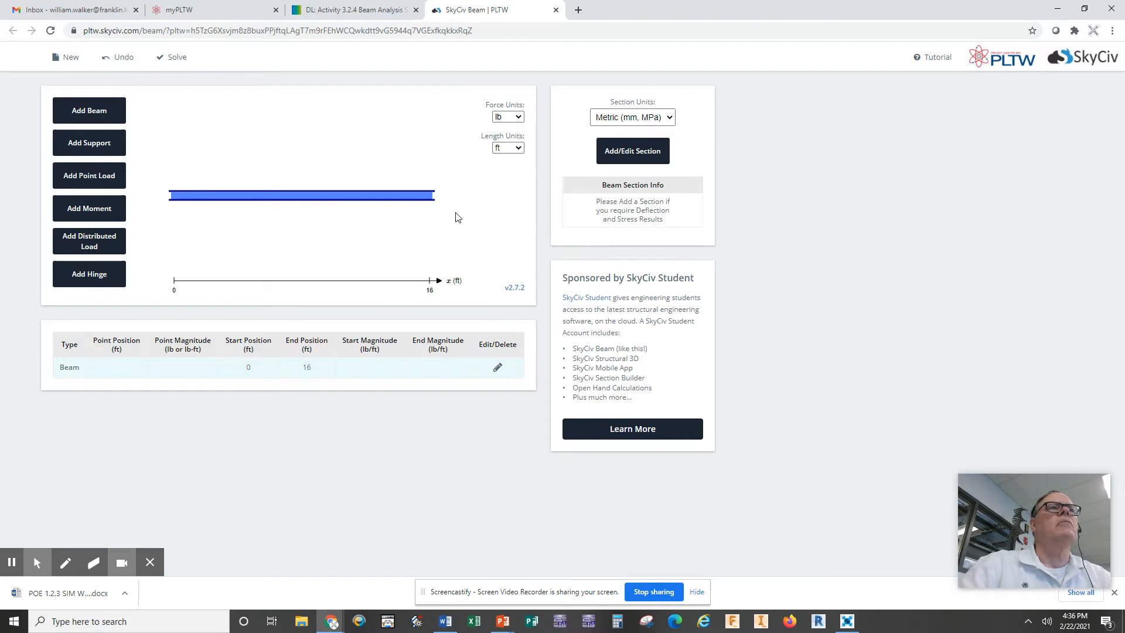
click(90, 143)
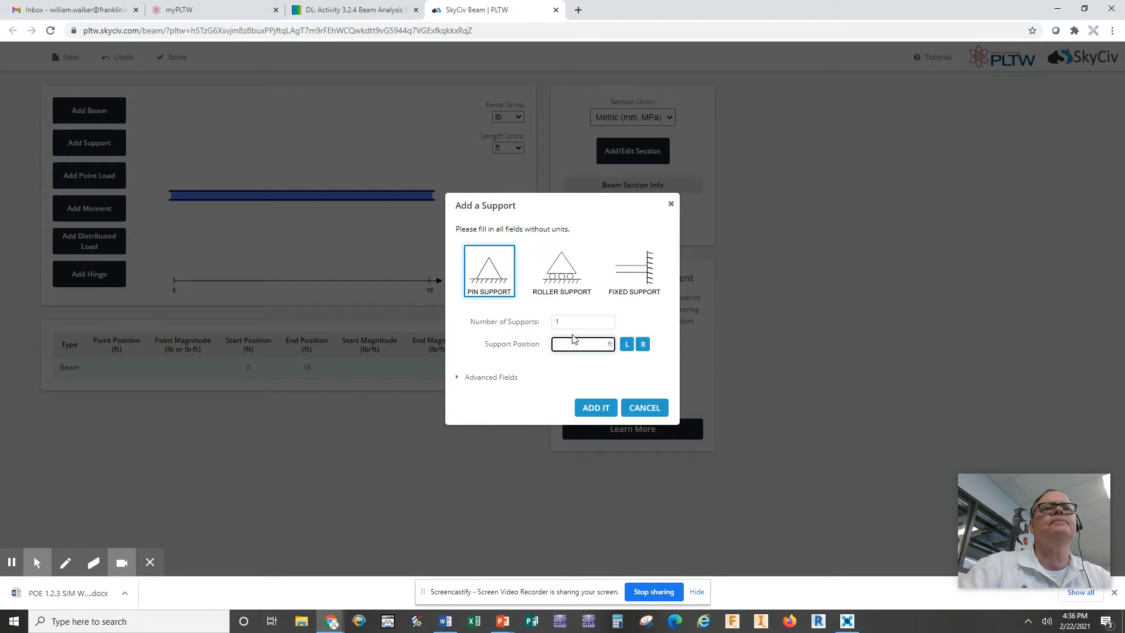
click(608, 322)
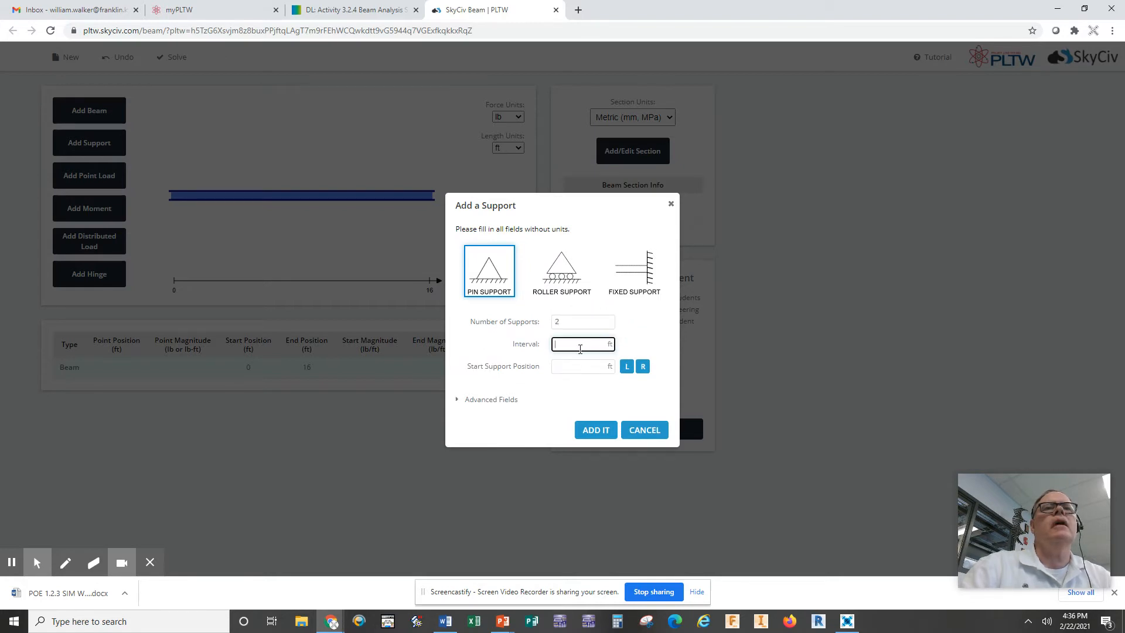
click(630, 432)
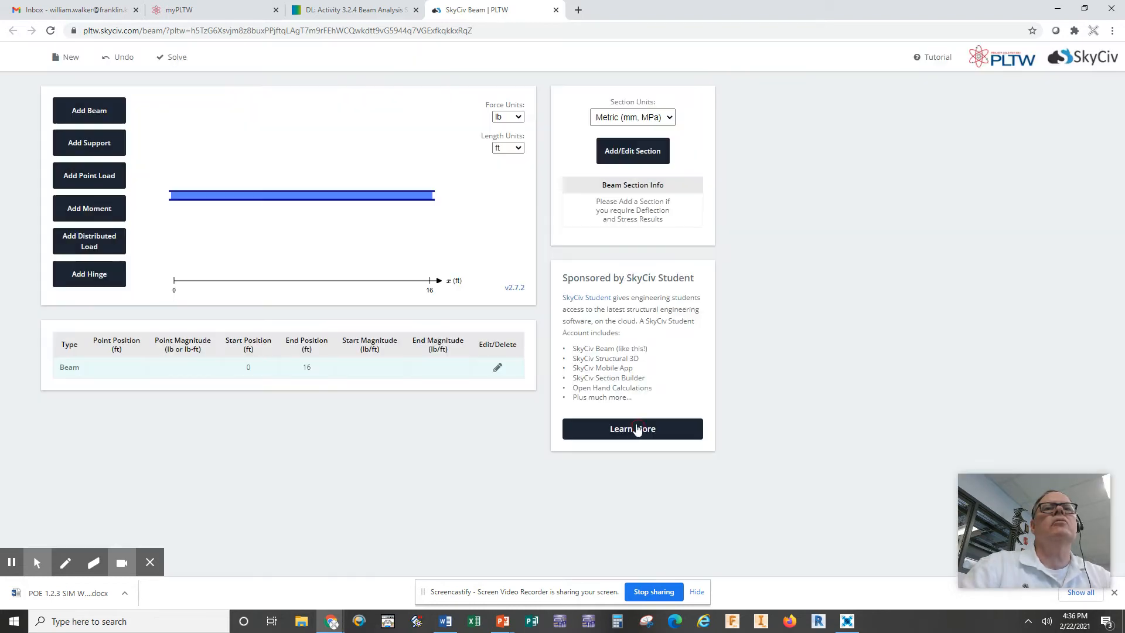
Add one pin support at 0 ft and one roller support at 16 ft on the beam
click(83, 146)
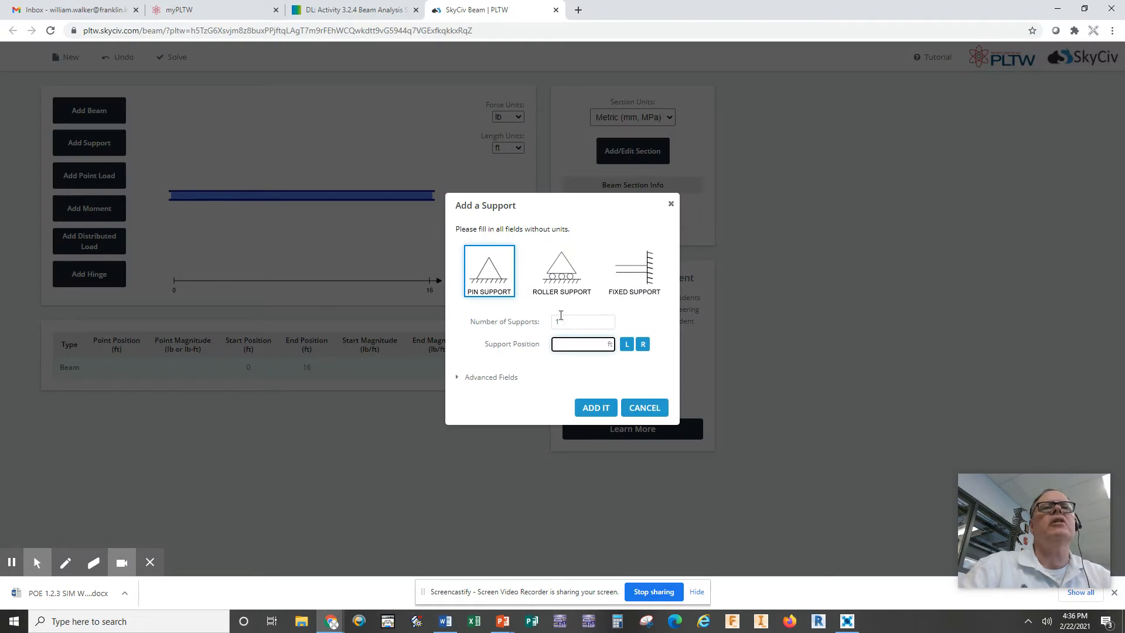
text(0)
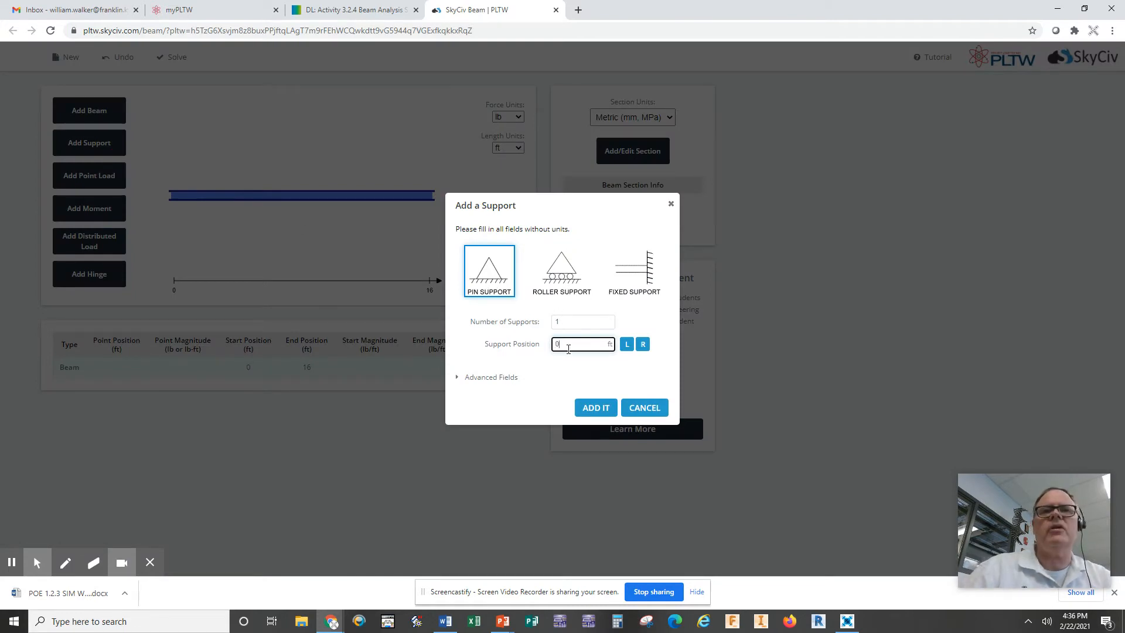
click(596, 409)
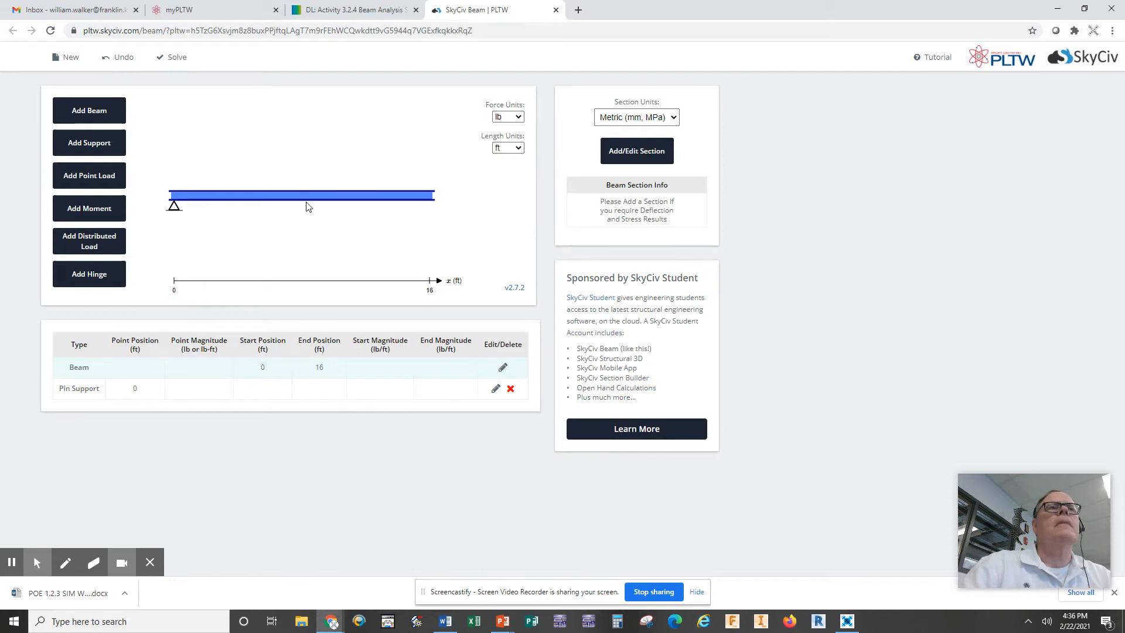
click(89, 144)
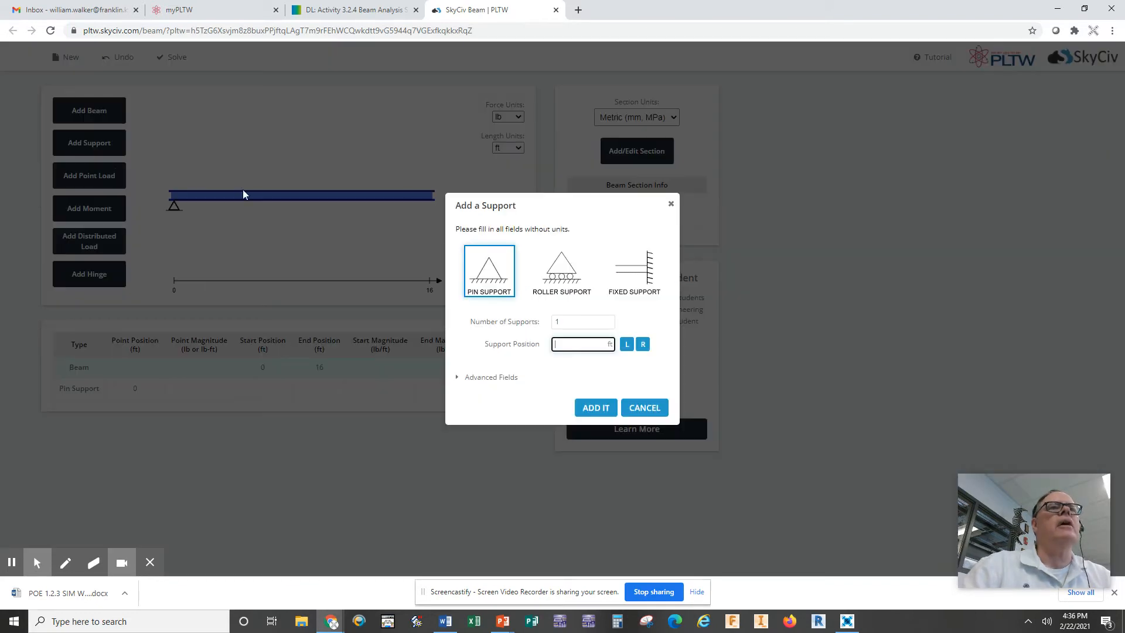
click(562, 272)
click(583, 345)
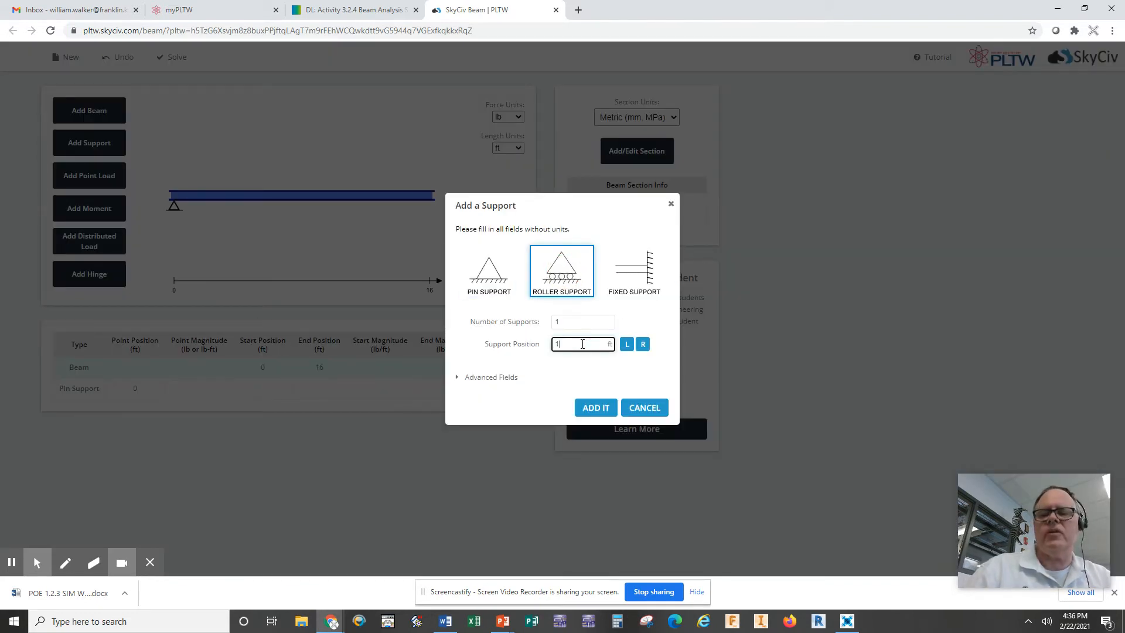
click(595, 408)
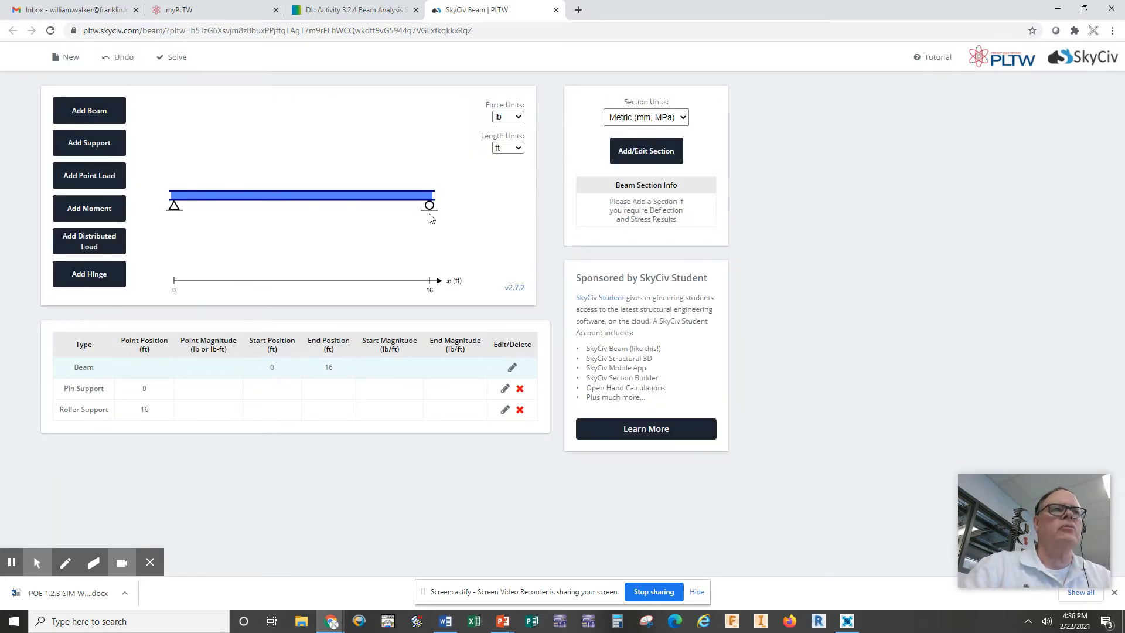
Add a single downward point load of 500 lb at the 8 ft position on the beam
click(94, 176)
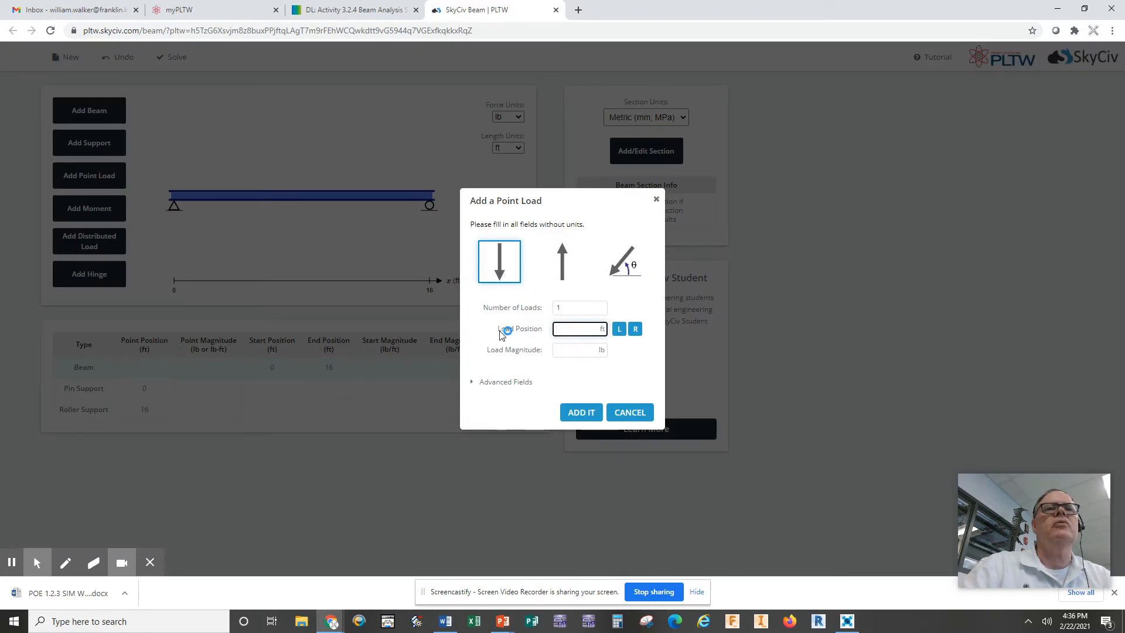
text(8)
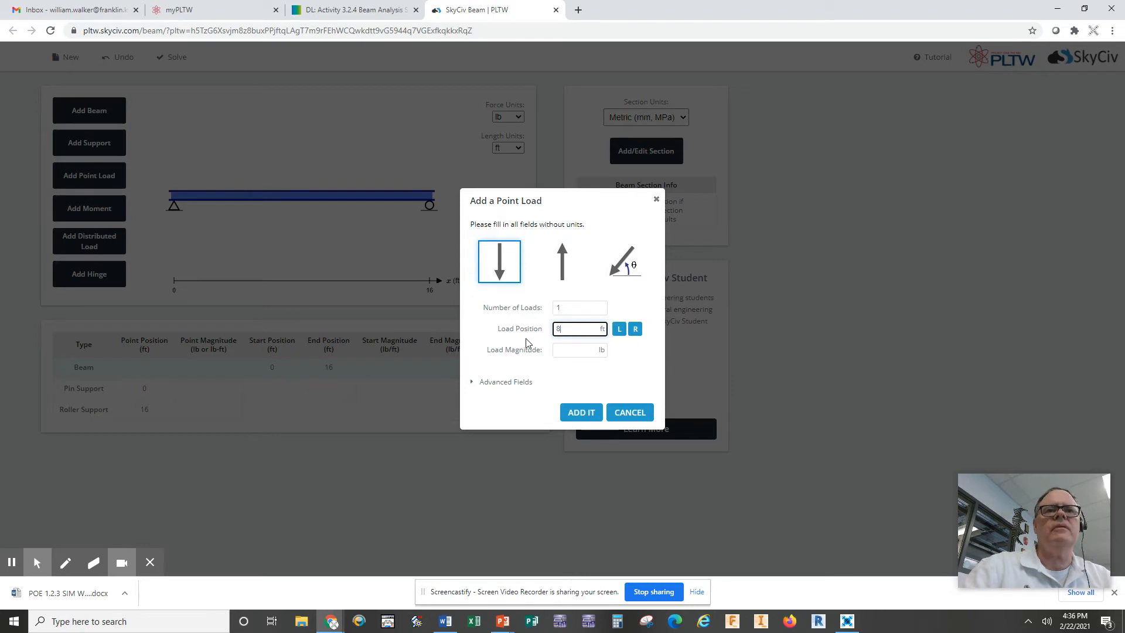
click(570, 348)
text(500)
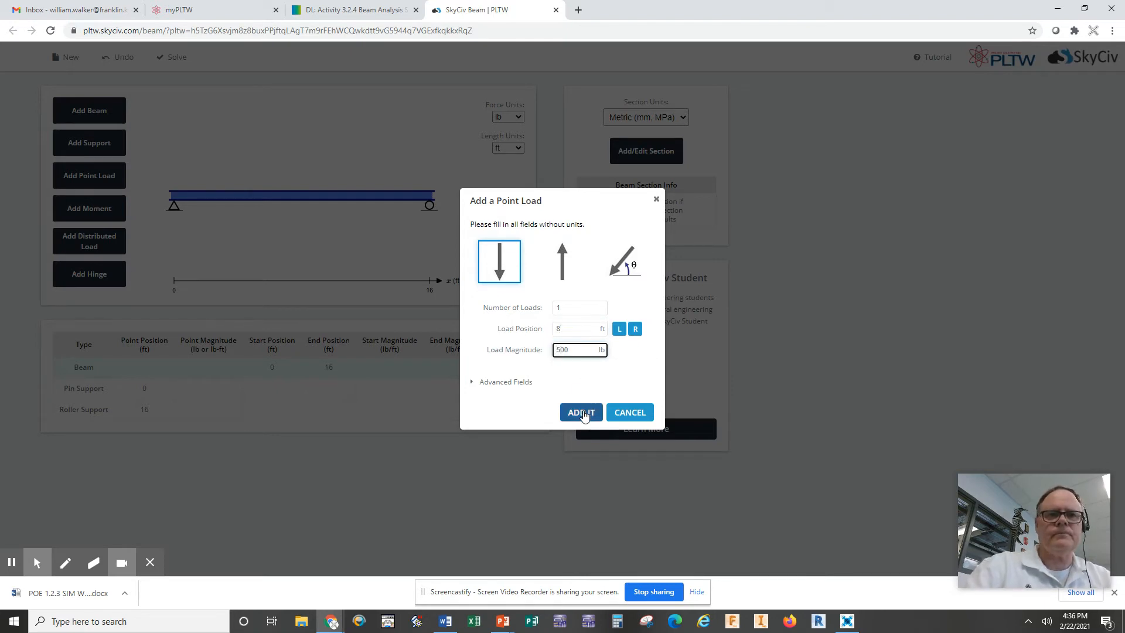
click(583, 411)
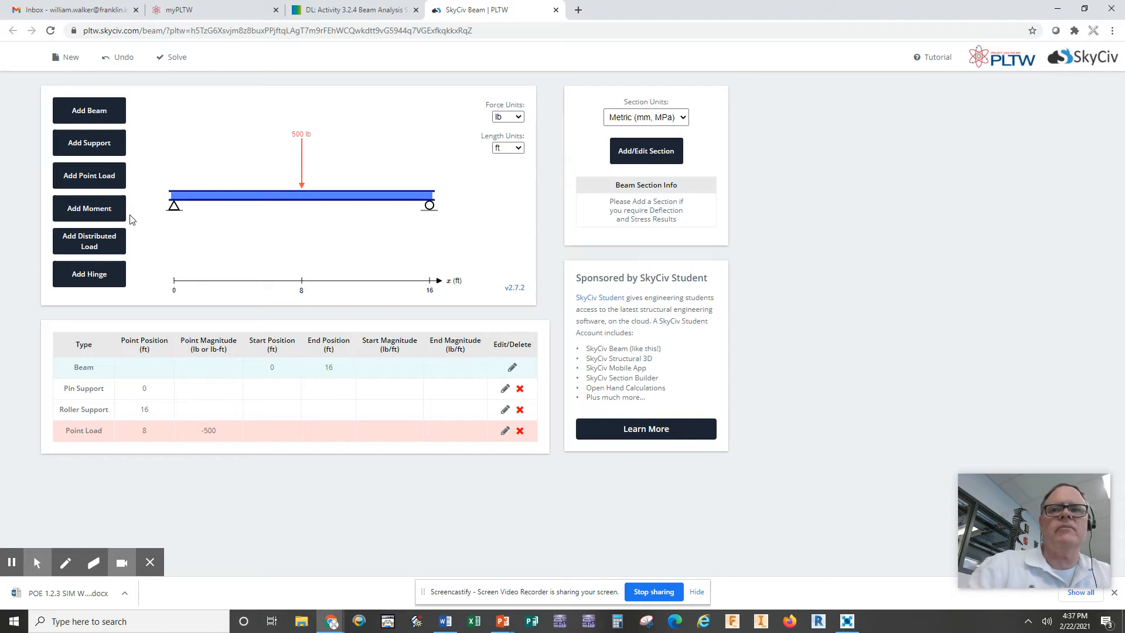
Add a downward distributed load from 0 to 16 ft with start and end magnitudes of 100 lb/ft
click(98, 241)
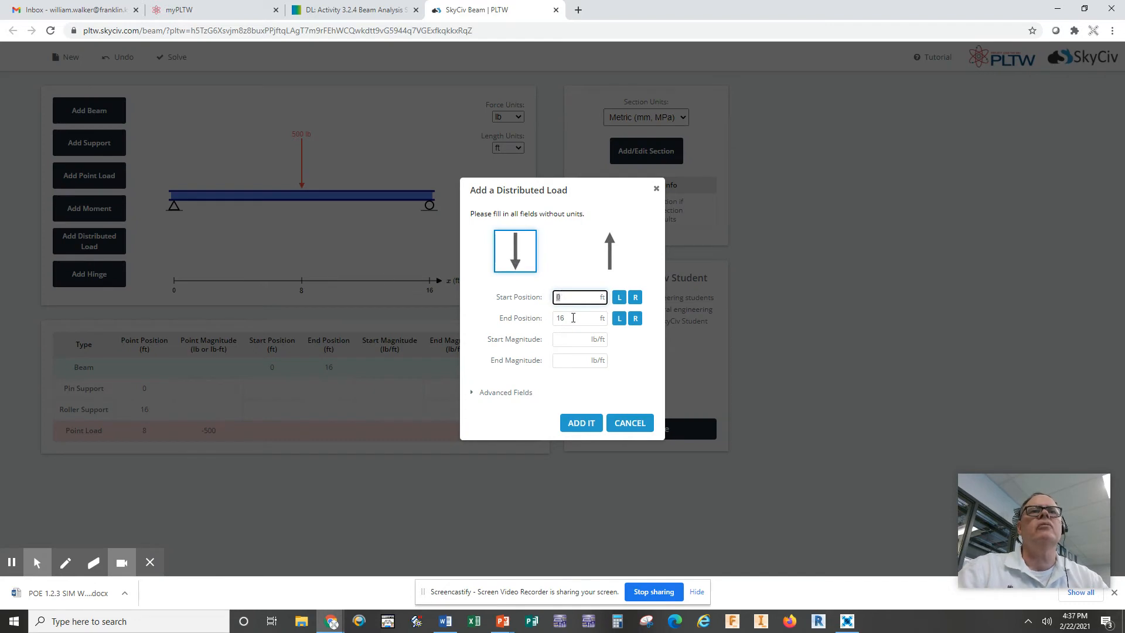
click(572, 338)
text(1)
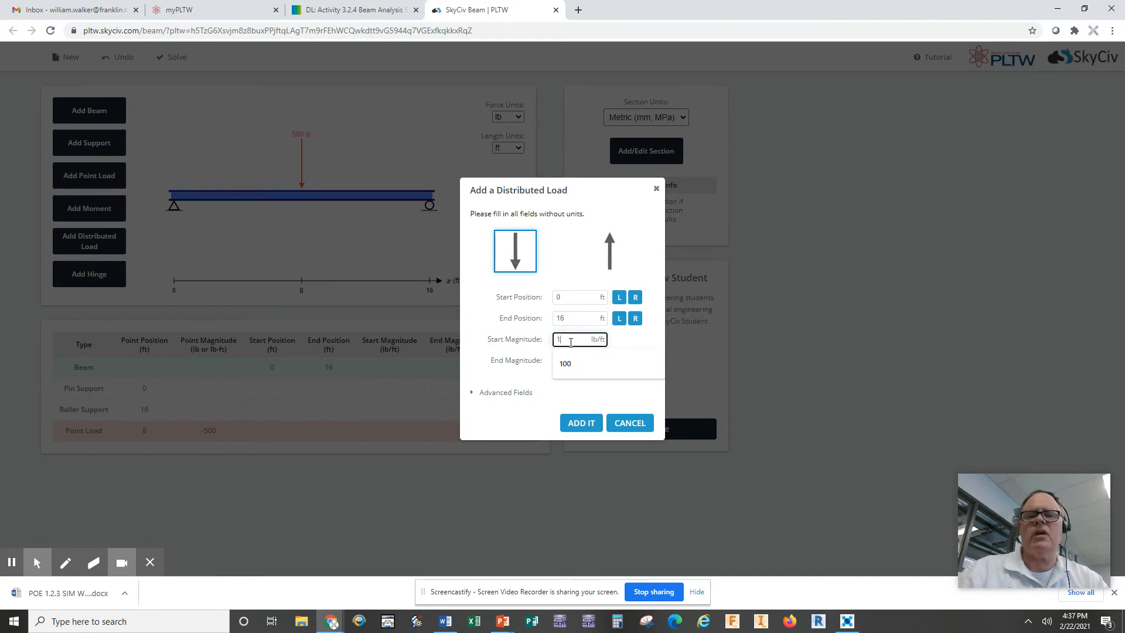
text(00)
click(572, 361)
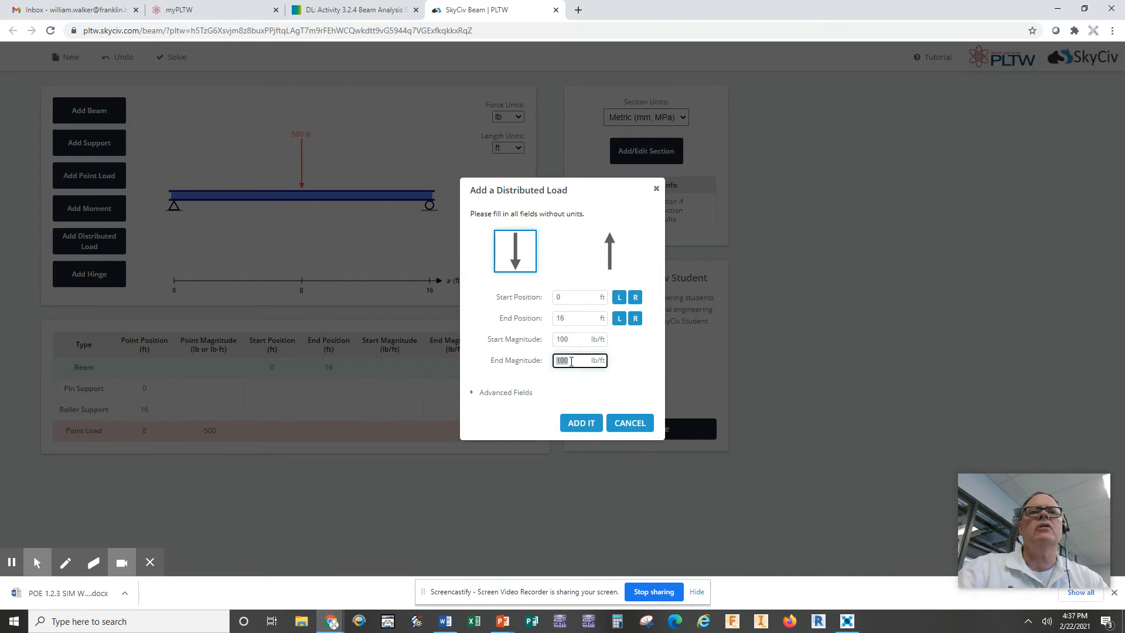
click(583, 364)
click(586, 421)
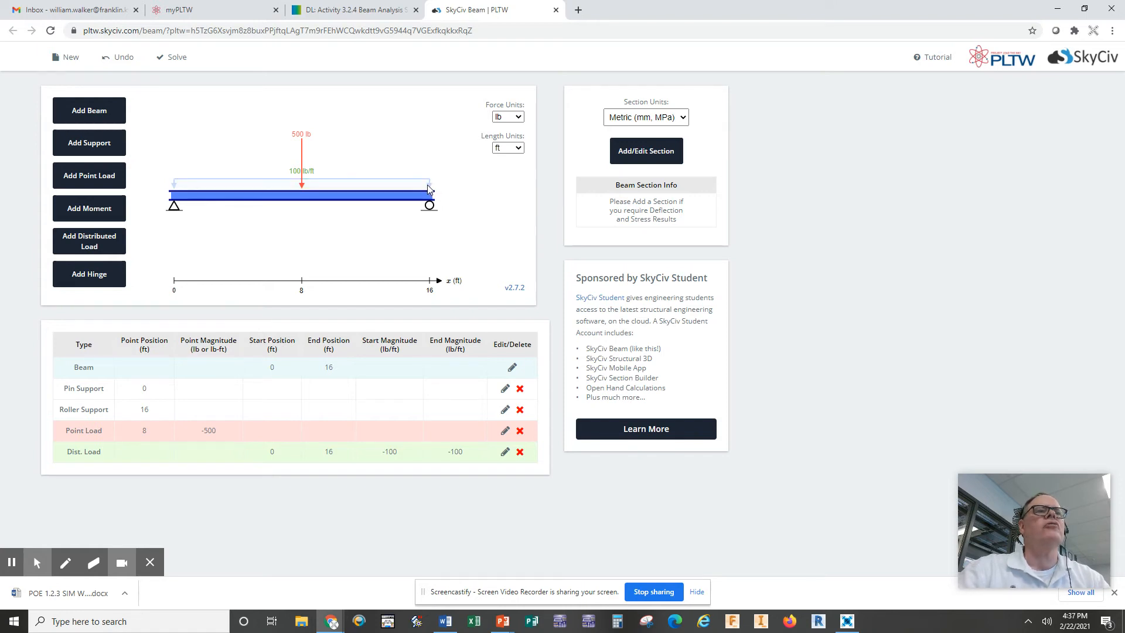
Solve the beam and review its free body, shear force and bending moment diagrams
click(178, 58)
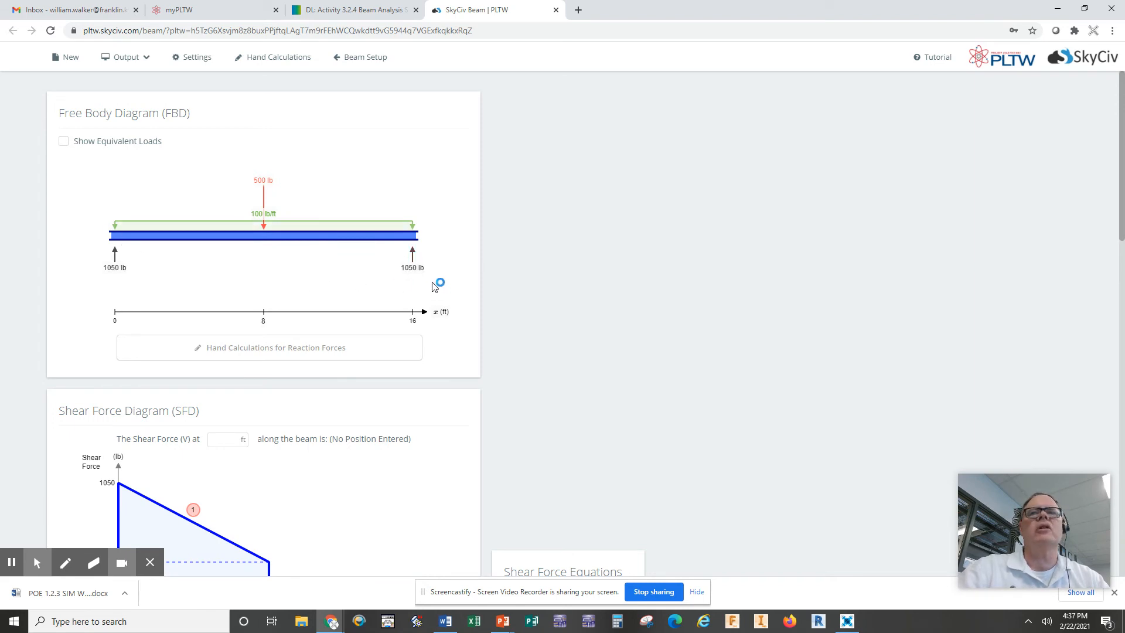
scroll(432, 285, down, 2)
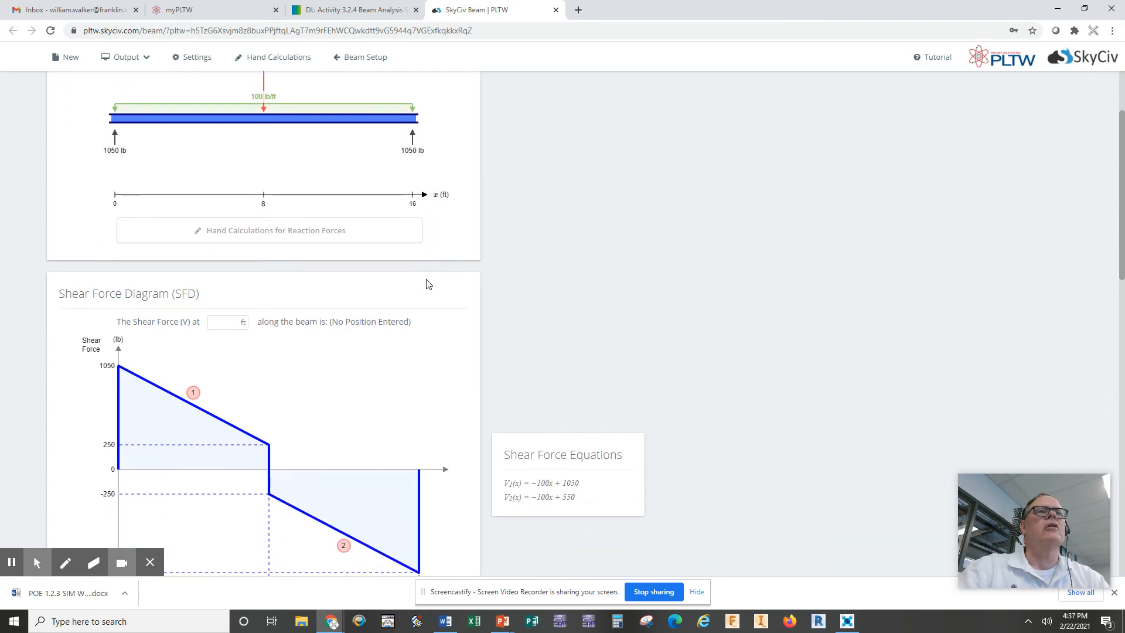
scroll(387, 174, down, 3)
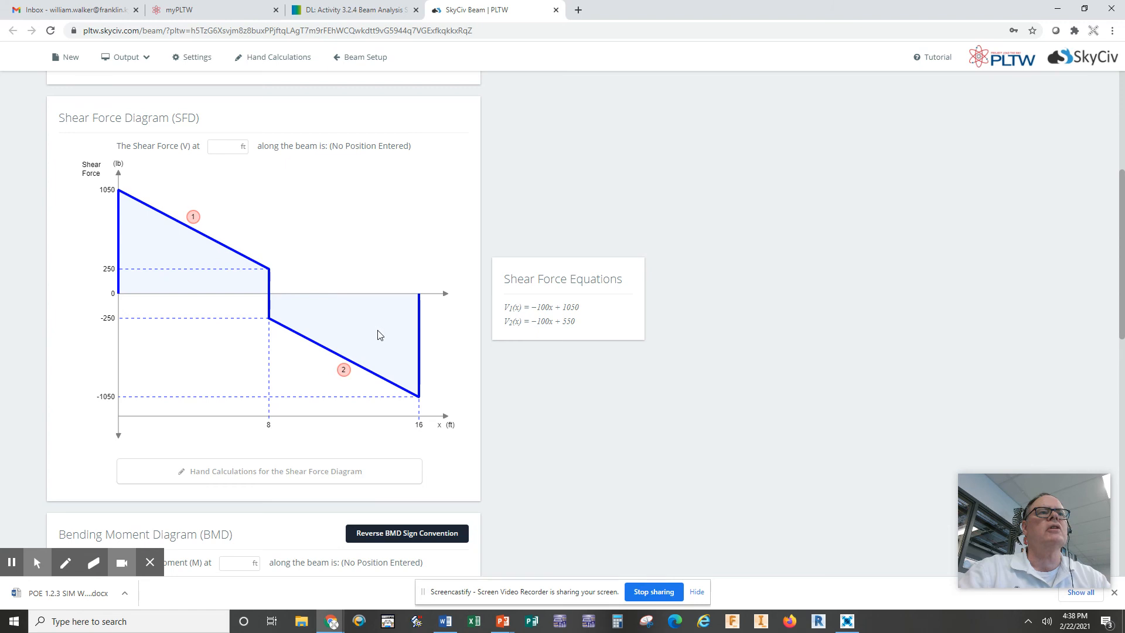
scroll(378, 334, down, 5)
scroll(384, 328, up, 6)
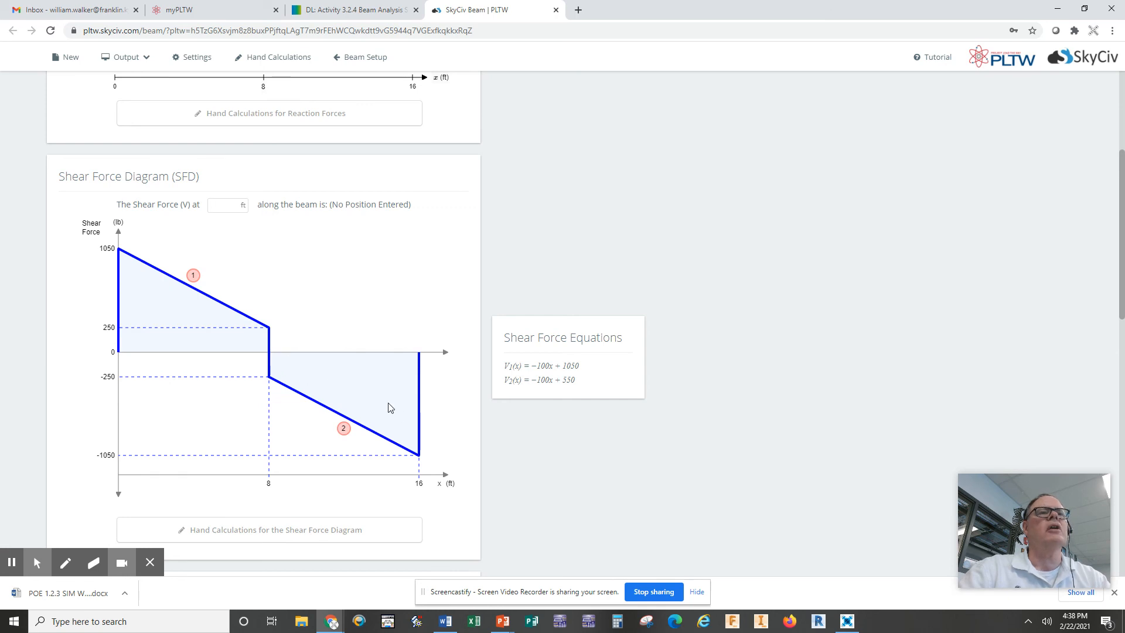
scroll(279, 332, down, 5)
scroll(299, 395, down, 1)
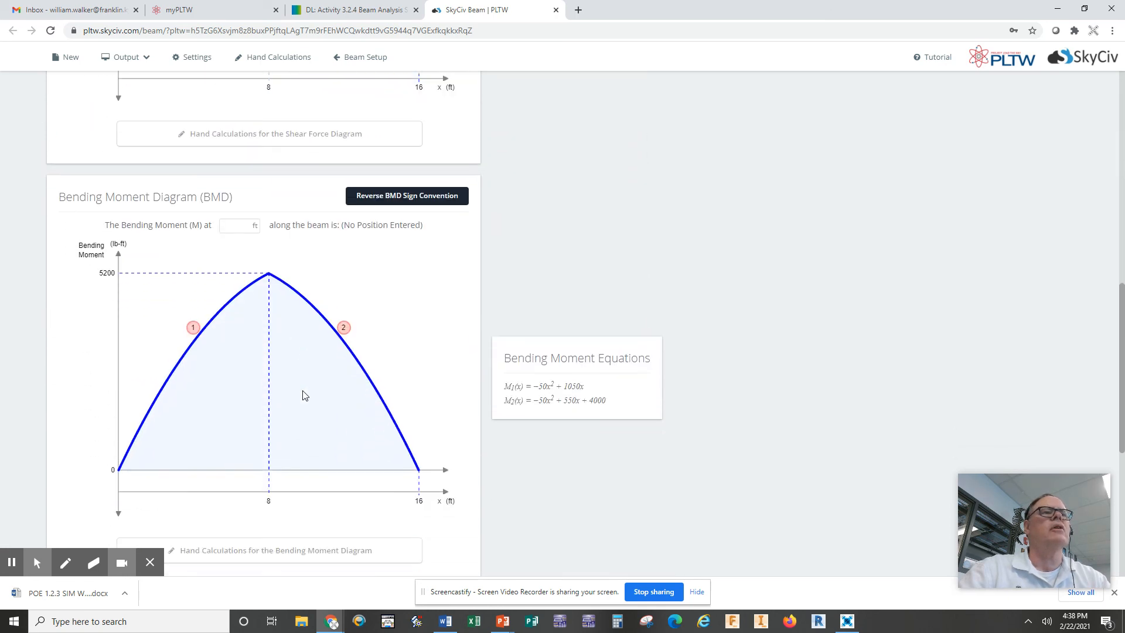